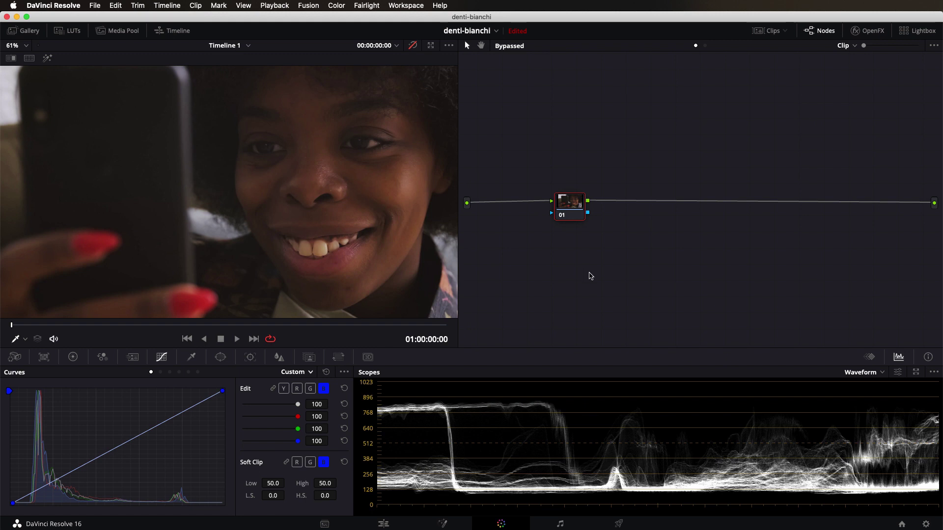
Add a Circle window and shape it into an ellipse over the mouth, Soft 1 at 0 and aspect 78.43.
{"action": "left_click", "coordinate": [222, 358]}
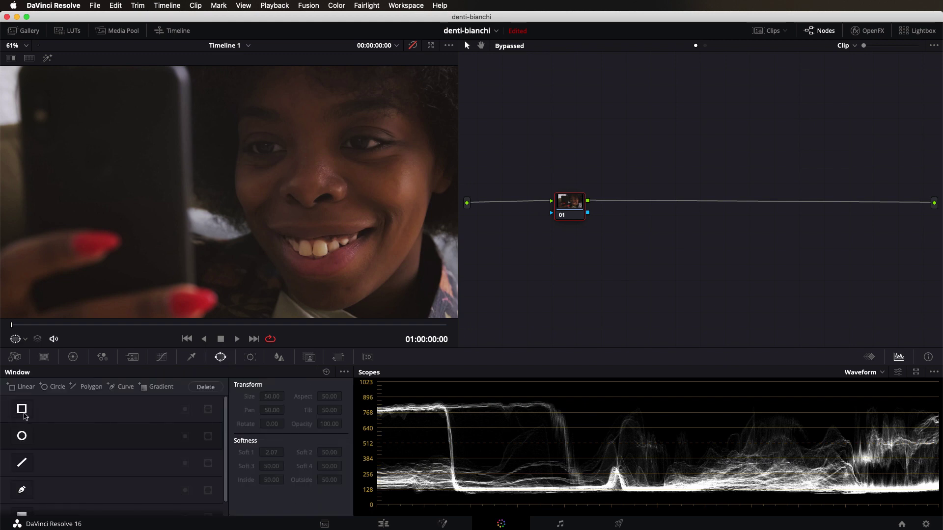
{"action": "left_click", "coordinate": [54, 387]}
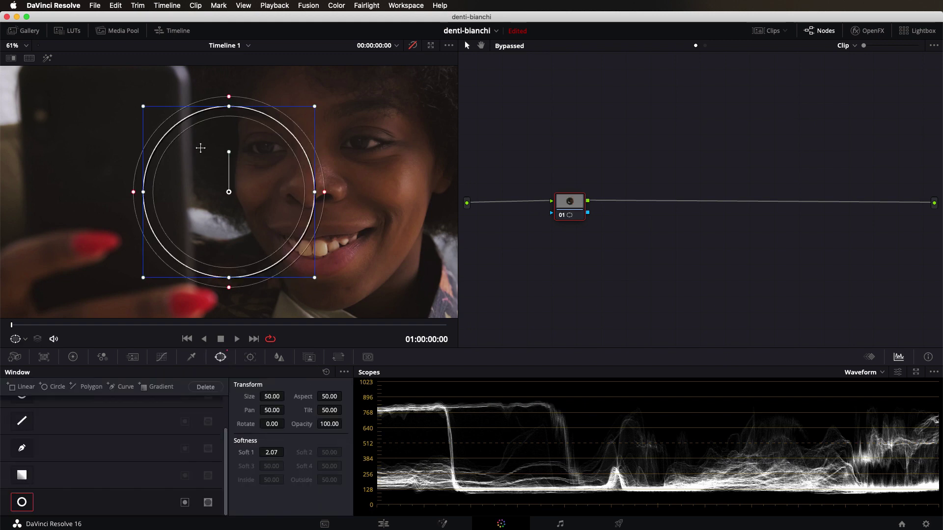
{"action": "left_click_drag", "start_coordinate": [229, 107], "coordinate": [229, 160]}
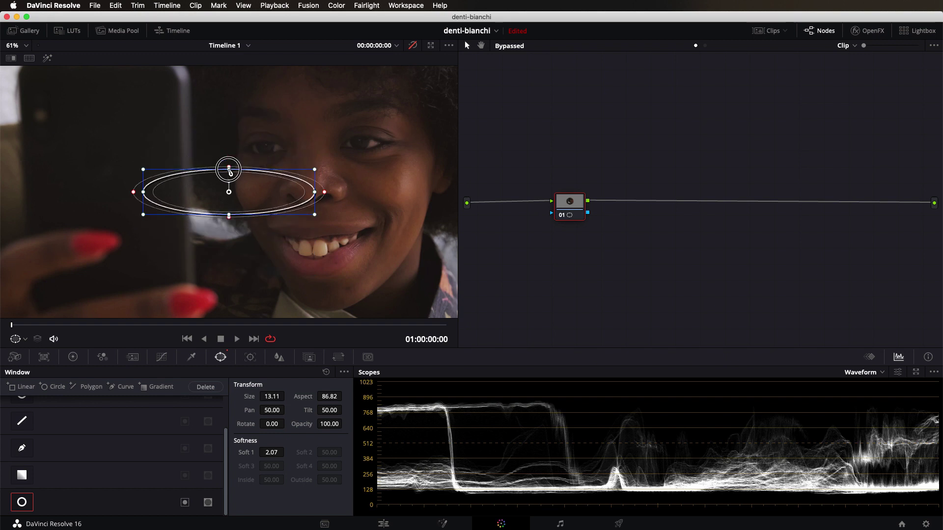
{"action": "left_click_drag", "start_coordinate": [230, 193], "coordinate": [318, 245]}
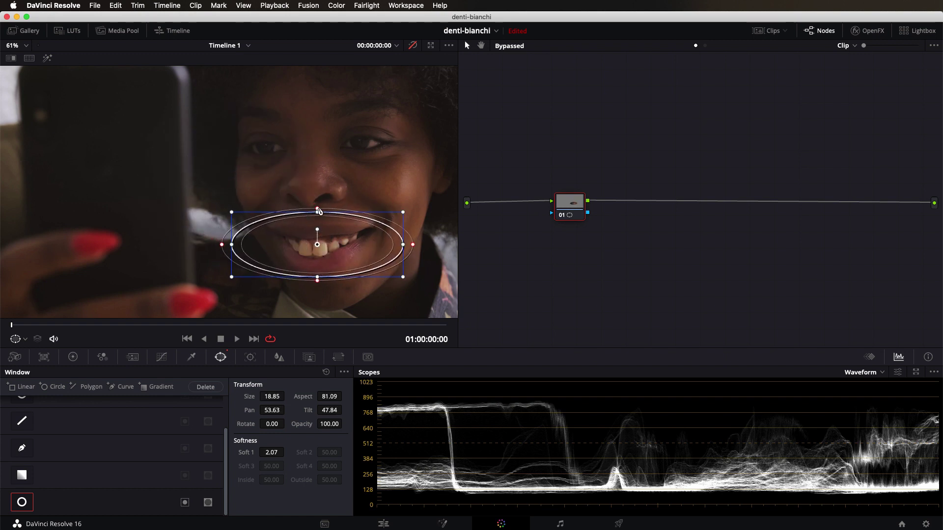
{"action": "left_click_drag", "start_coordinate": [318, 211], "coordinate": [317, 214]}
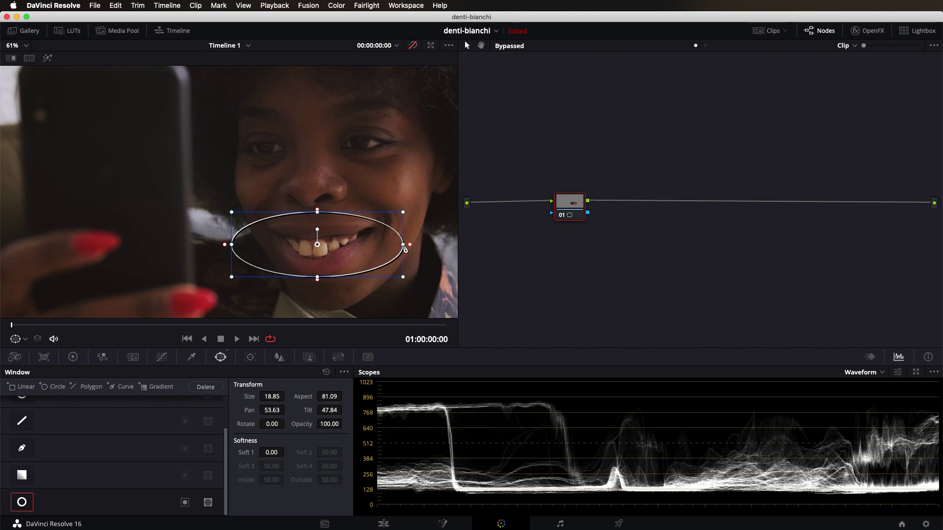
{"action": "left_click_drag", "start_coordinate": [404, 245], "coordinate": [392, 245]}
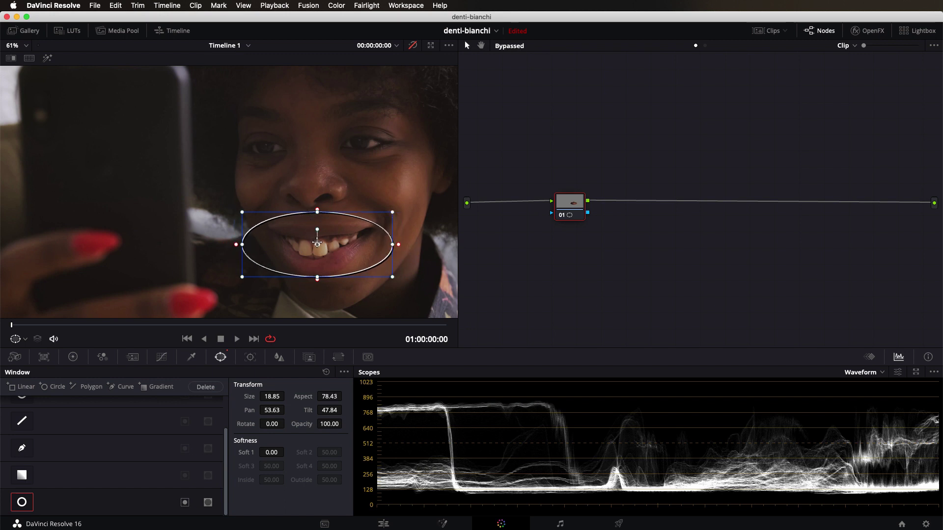
{"action": "left_click_drag", "start_coordinate": [317, 243], "coordinate": [319, 239]}
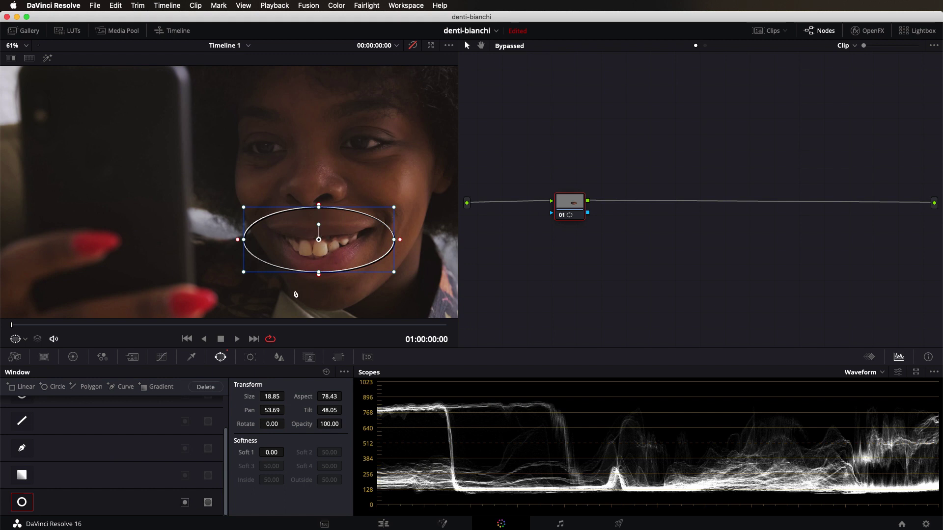
Track the mouth window forward through the whole clip, then bring up the HSL qualifier.
{"action": "left_click", "coordinate": [251, 358]}
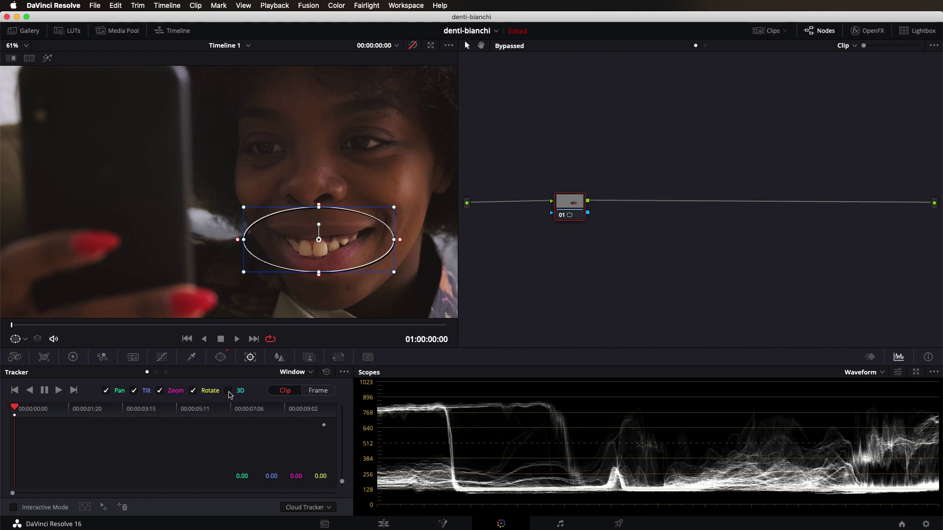
{"action": "left_click", "coordinate": [59, 390]}
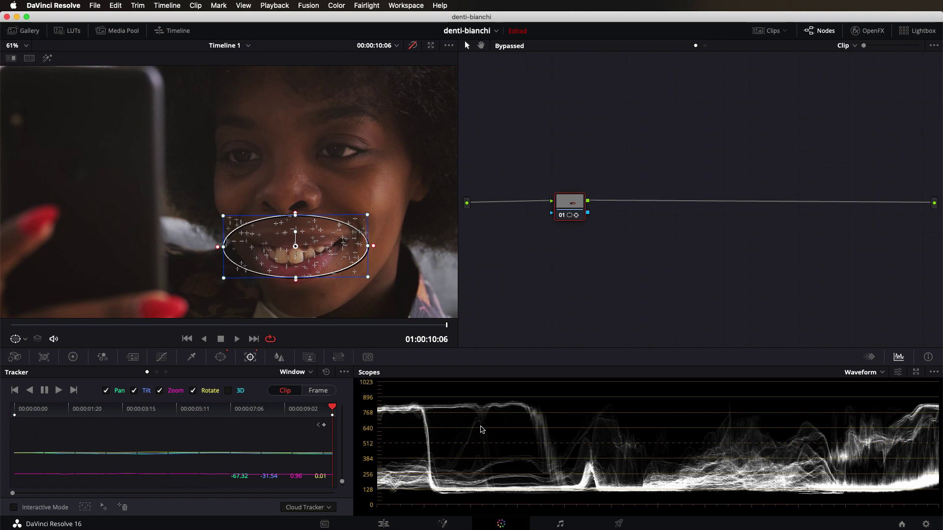
{"action": "left_click", "coordinate": [196, 361]}
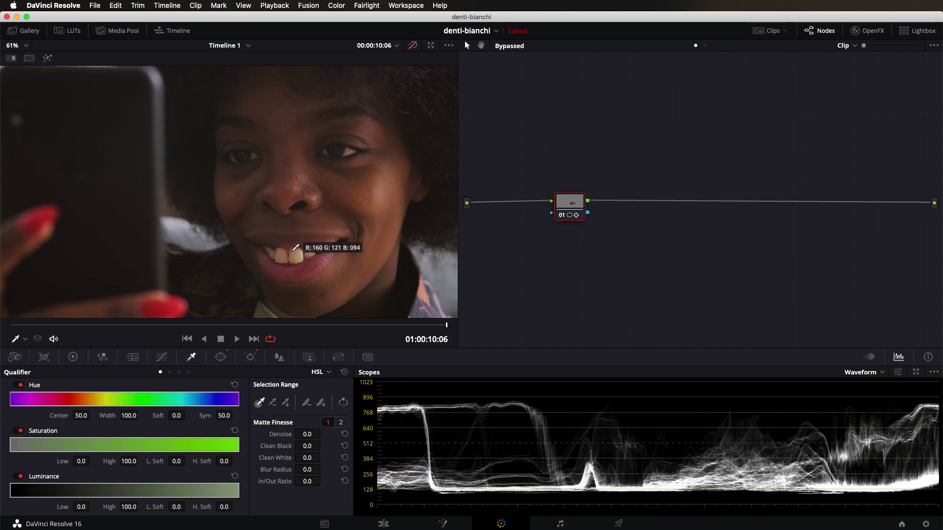
Sample the teeth with the qualifier eyedropper (hue 36.8) and preview the matte in Highlight mode.
{"action": "left_click_drag", "start_coordinate": [295, 249], "coordinate": [305, 257]}
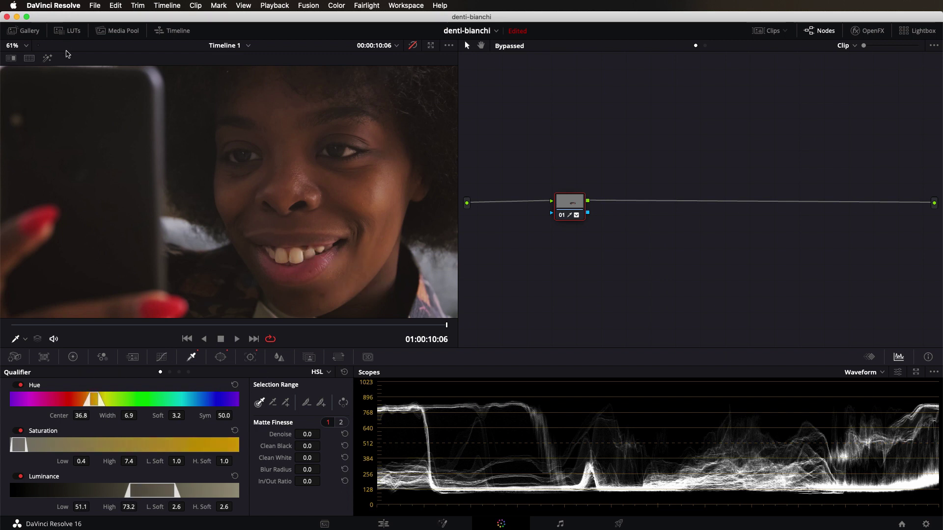
{"action": "left_click", "coordinate": [48, 58]}
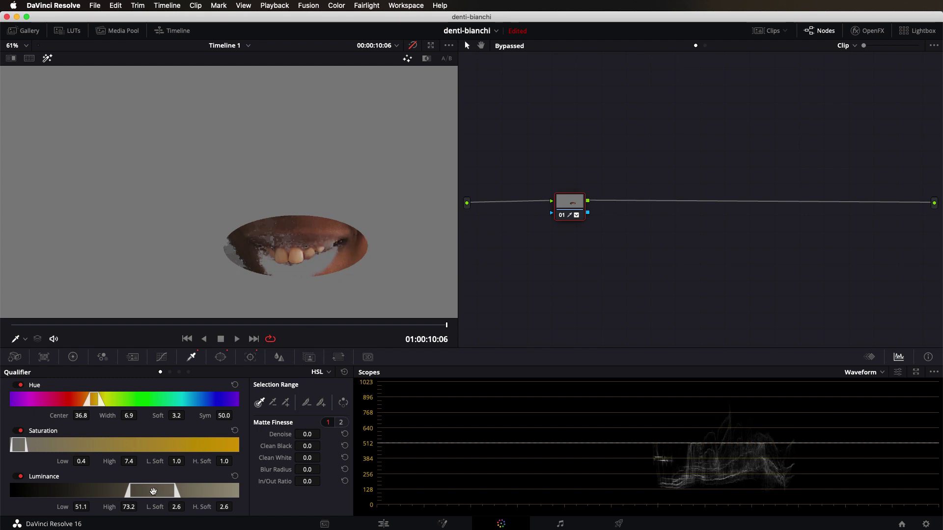
Refine the teeth key: Luminance 58.4–83.5, Hue width 3.9, Clean White 5.6, Blur Radius 11.4, In/Out Ratio 2.8.
{"action": "left_click_drag", "start_coordinate": [153, 491], "coordinate": [203, 492]}
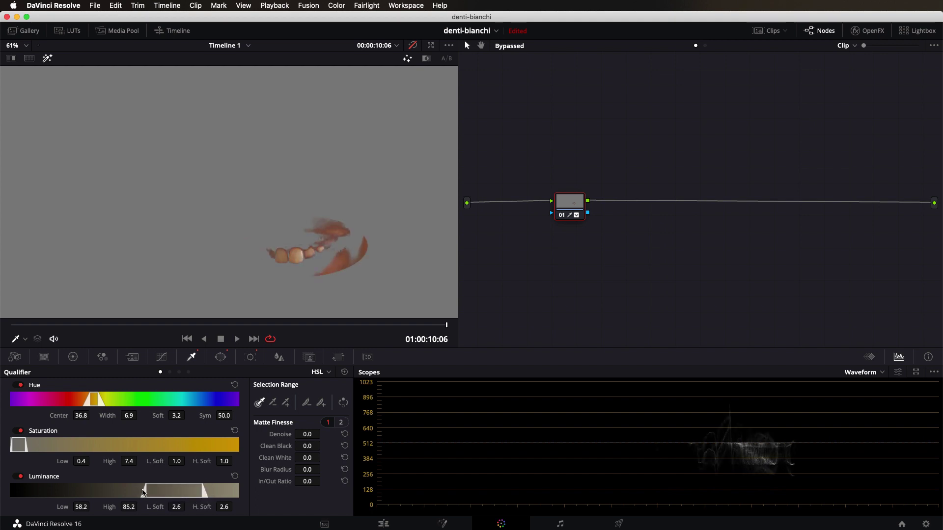
{"action": "left_click_drag", "start_coordinate": [144, 489], "coordinate": [146, 489]}
{"action": "left_click_drag", "start_coordinate": [202, 490], "coordinate": [197, 489]}
{"action": "left_click_drag", "start_coordinate": [99, 398], "coordinate": [94, 399]}
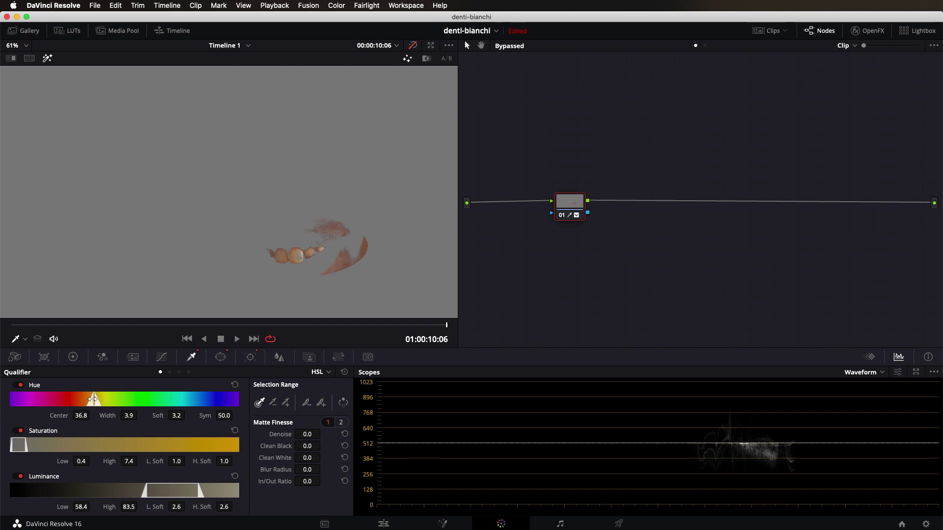
{"action": "left_click_drag", "start_coordinate": [83, 416], "coordinate": [83, 416]}
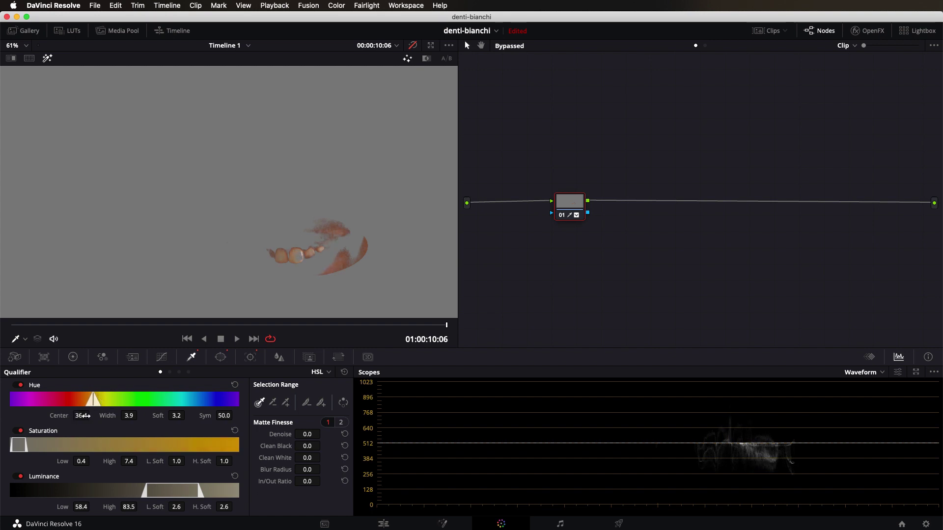
{"action": "left_click_drag", "start_coordinate": [82, 416], "coordinate": [96, 417]}
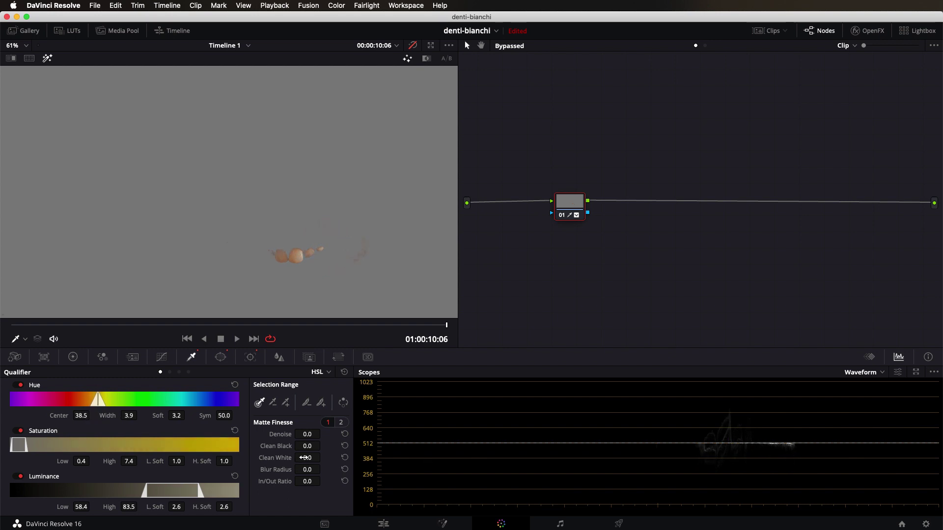
{"action": "mouse_move", "coordinate": [304, 458]}
{"action": "left_mouse_down"}
{"action": "mouse_move", "coordinate": [334, 457]}
{"action": "mouse_move", "coordinate": [334, 469]}
{"action": "left_mouse_up"}
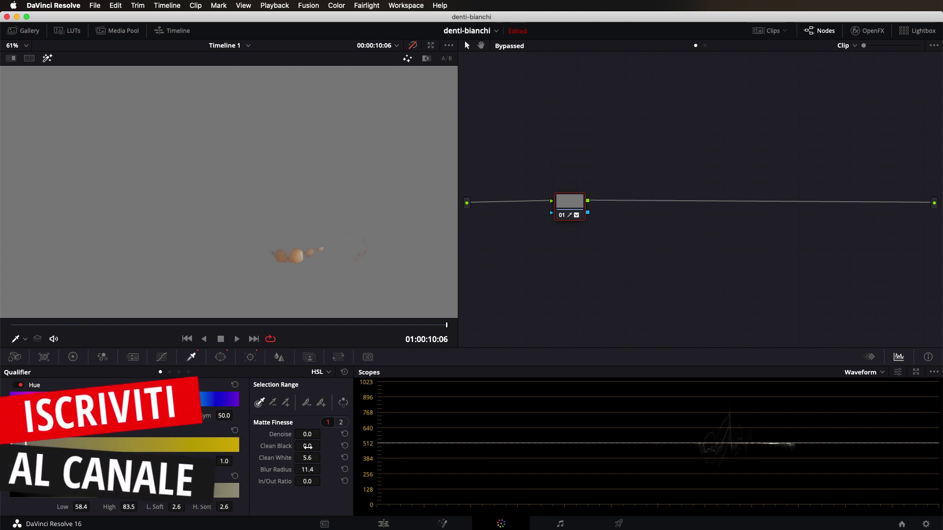
{"action": "left_click_drag", "start_coordinate": [306, 481], "coordinate": [320, 482]}
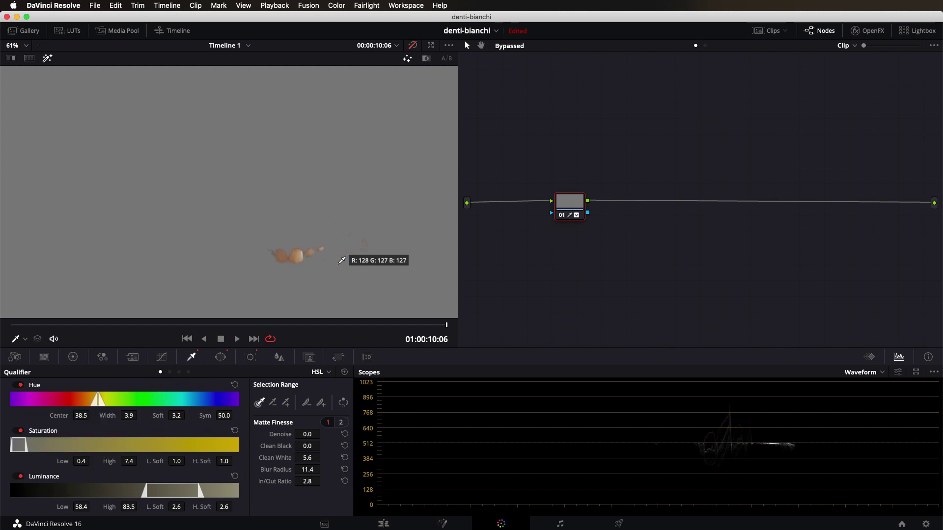
Lower the qualified teeth's saturation from 50 to 21 with Highlight turned off.
{"action": "left_click", "coordinate": [73, 358]}
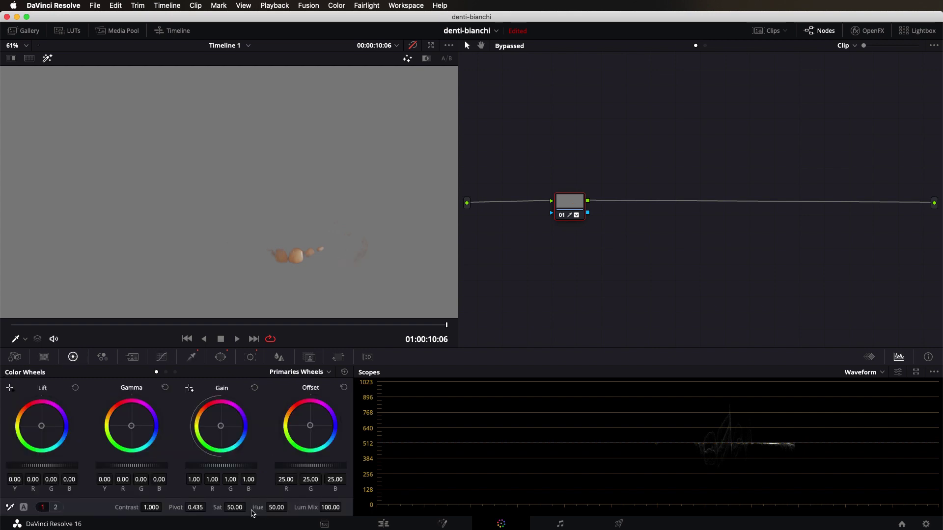
{"action": "left_click_drag", "start_coordinate": [234, 506], "coordinate": [213, 506]}
{"action": "left_click", "coordinate": [48, 59]}
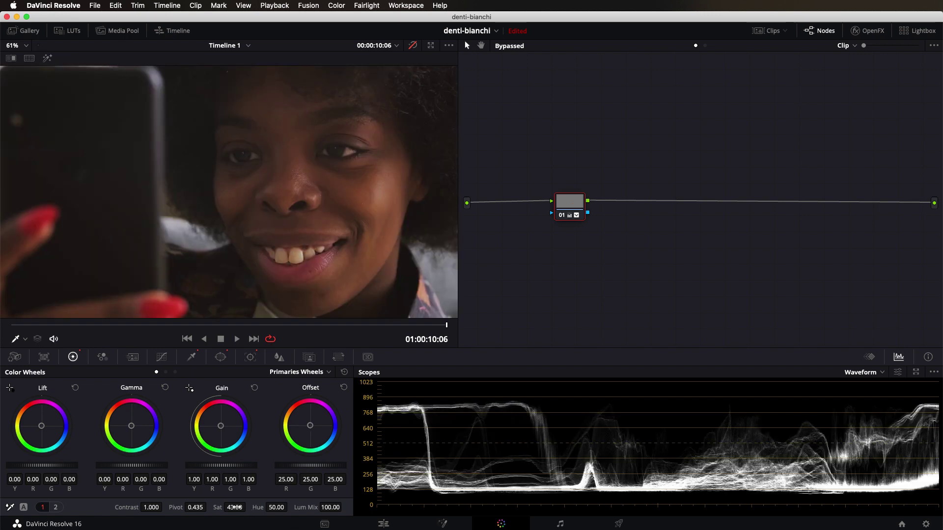
{"action": "mouse_move", "coordinate": [234, 507]}
{"action": "left_mouse_down"}
{"action": "mouse_move", "coordinate": [194, 507]}
{"action": "mouse_move", "coordinate": [234, 507]}
{"action": "mouse_move", "coordinate": [223, 507]}
{"action": "left_mouse_up"}
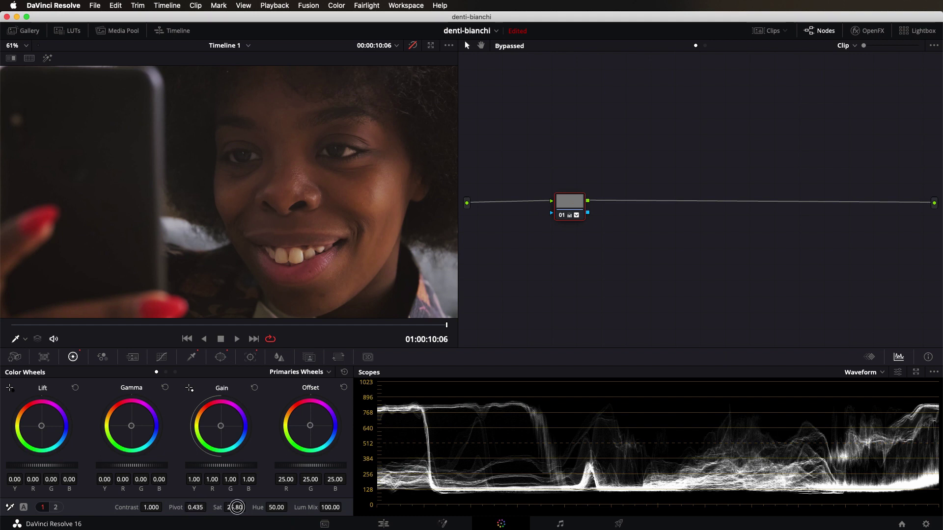
Compare the whitened teeth against the original by toggling bypass, ending with the grade on.
{"action": "left_click", "coordinate": [414, 47]}
{"action": "left_click", "coordinate": [415, 48]}
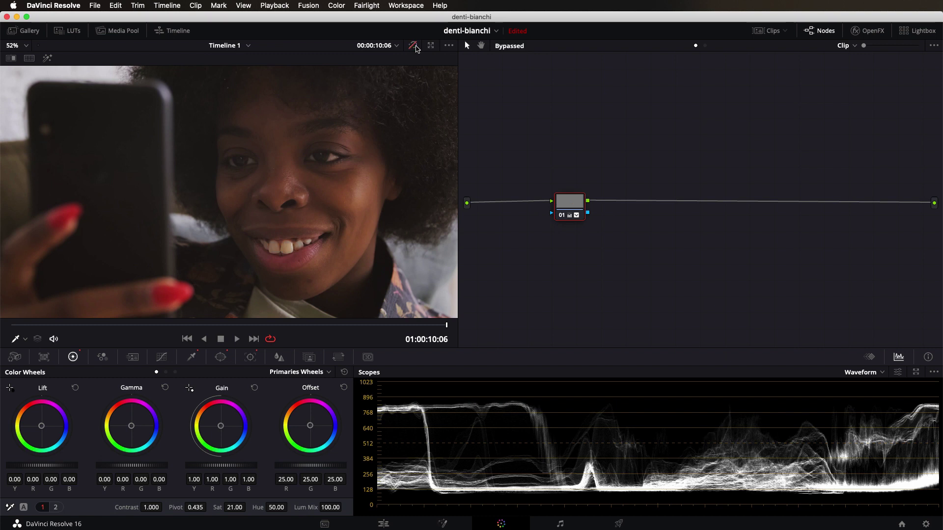
{"action": "left_click", "coordinate": [415, 48]}
{"action": "left_click", "coordinate": [415, 48]}
{"action": "left_click", "coordinate": [416, 48]}
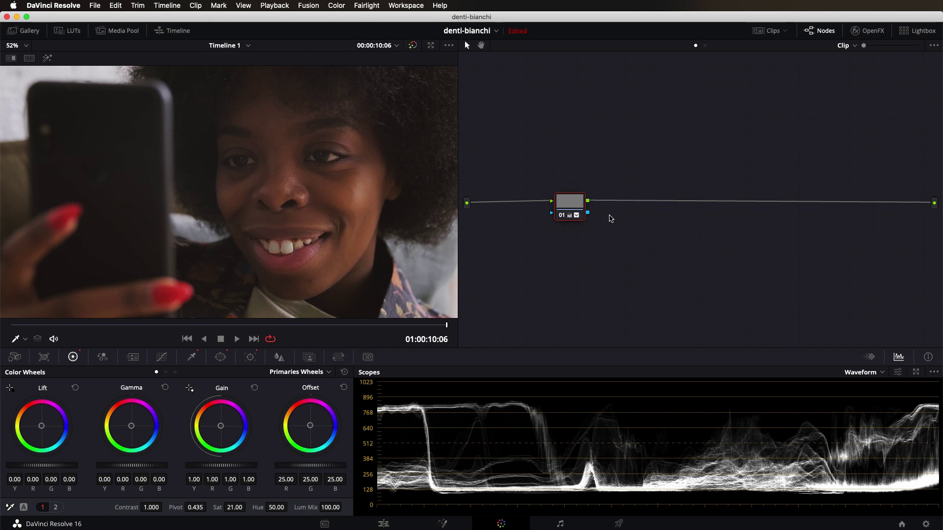
Reset the qualifier to defaults and saturation back to 50, then bring up the Curves mode list.
{"action": "left_click", "coordinate": [199, 358]}
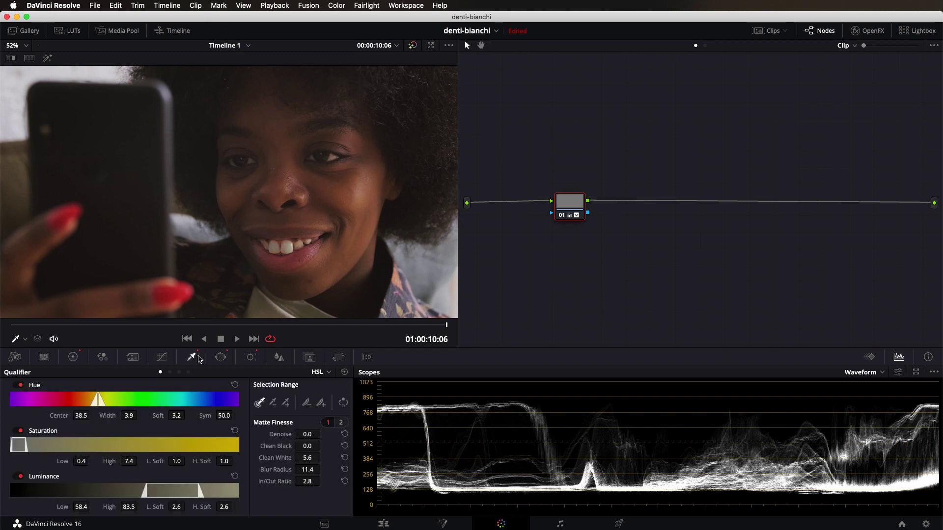
{"action": "left_click", "coordinate": [346, 373]}
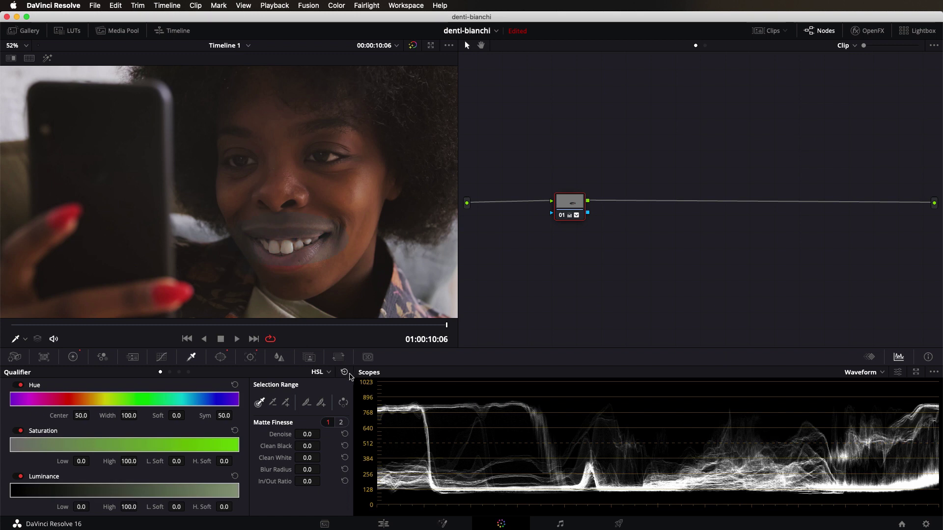
{"action": "left_click", "coordinate": [82, 358]}
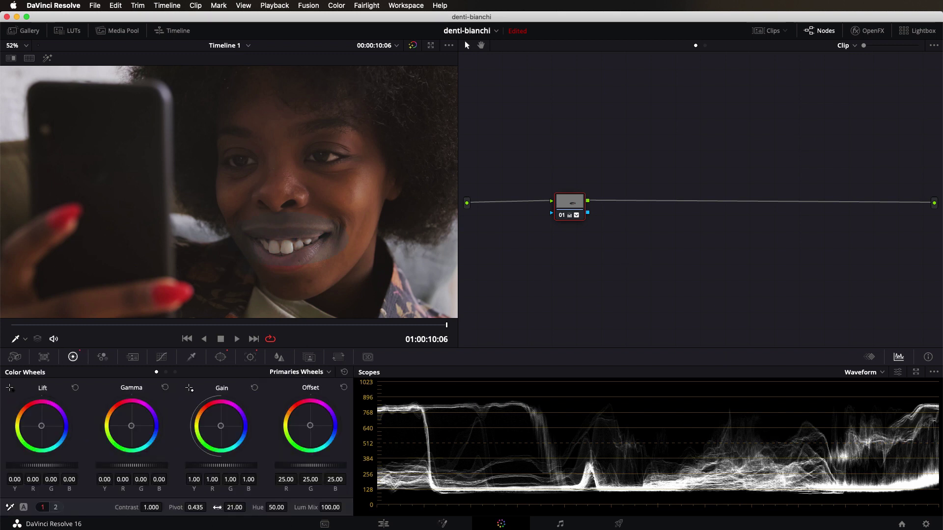
{"action": "double_click", "coordinate": [217, 507]}
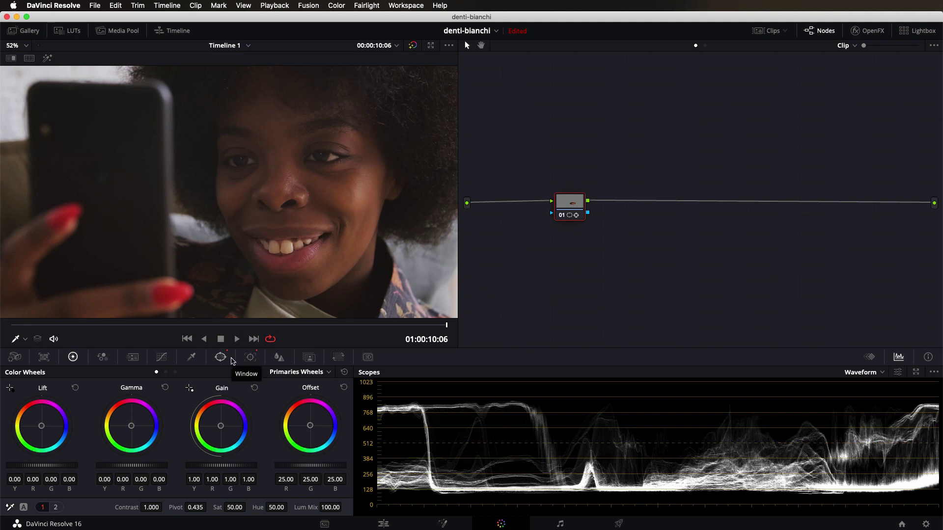
{"action": "left_click", "coordinate": [162, 357]}
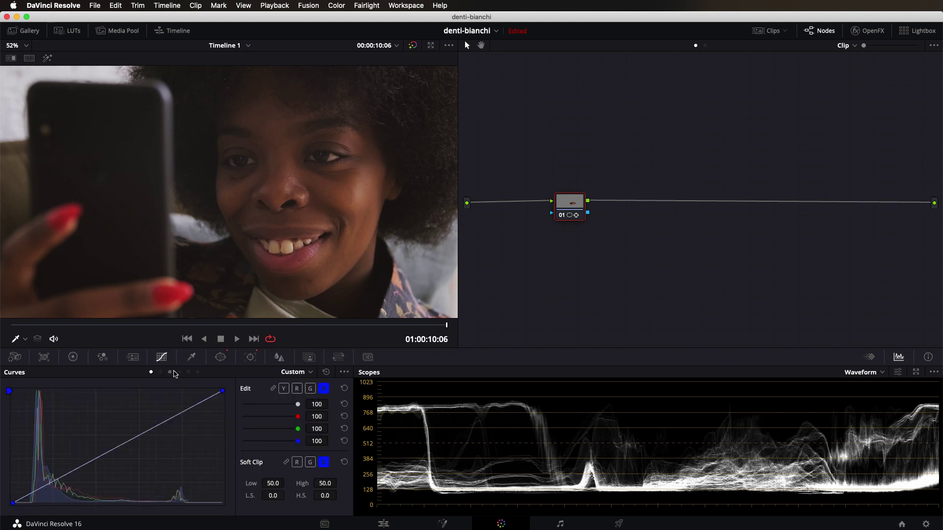
{"action": "left_click", "coordinate": [310, 372]}
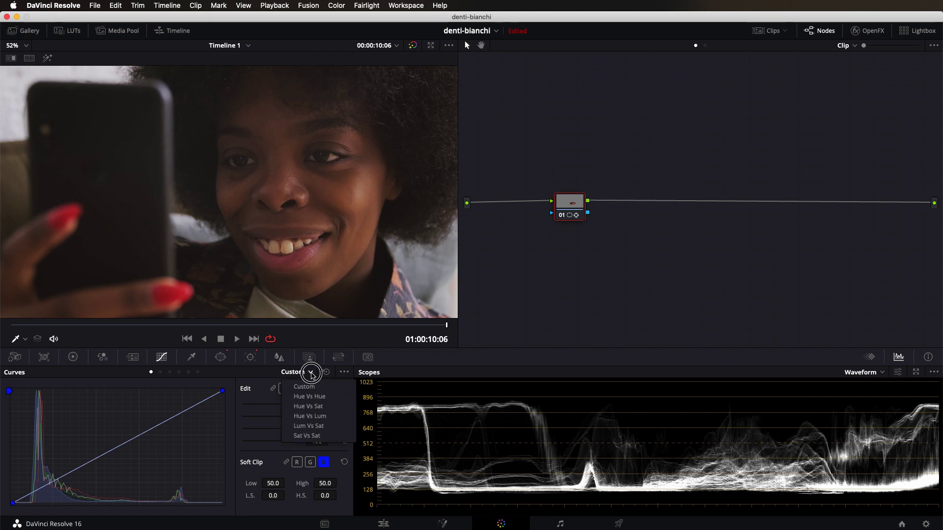
Add three points on a Hue Vs Sat curve and pull the middle one down to 0.20 around hue 295.
{"action": "left_click", "coordinate": [320, 409]}
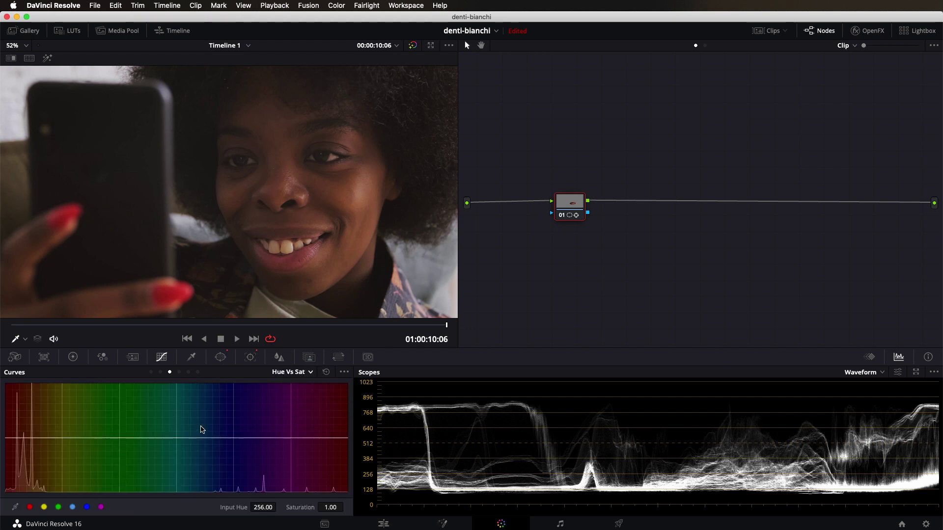
{"action": "left_click", "coordinate": [38, 437]}
{"action": "left_click", "coordinate": [59, 437]}
{"action": "left_click", "coordinate": [47, 437]}
{"action": "mouse_move", "coordinate": [47, 437]}
{"action": "left_mouse_down"}
{"action": "mouse_move", "coordinate": [48, 460]}
{"action": "mouse_move", "coordinate": [33, 438]}
{"action": "mouse_move", "coordinate": [44, 476]}
{"action": "left_mouse_up"}
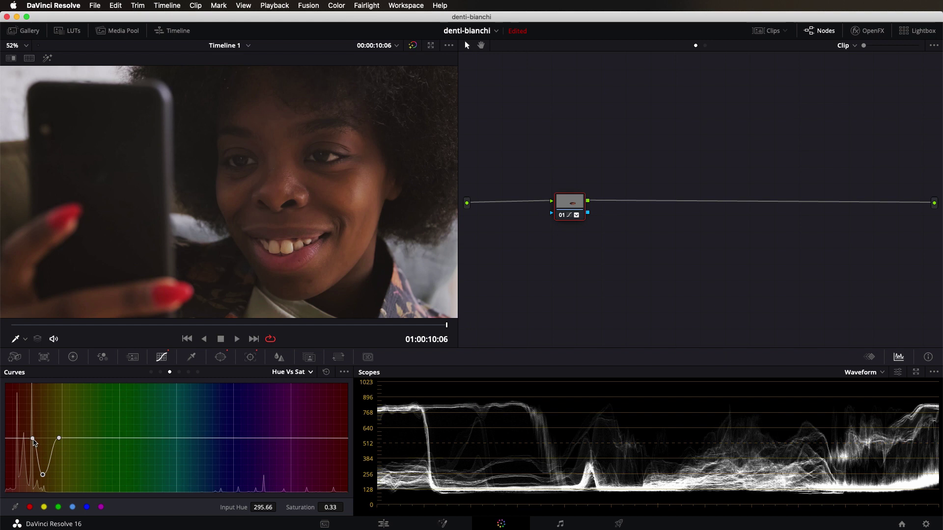
{"action": "left_click_drag", "start_coordinate": [33, 438], "coordinate": [30, 439]}
{"action": "left_click_drag", "start_coordinate": [43, 477], "coordinate": [41, 482]}
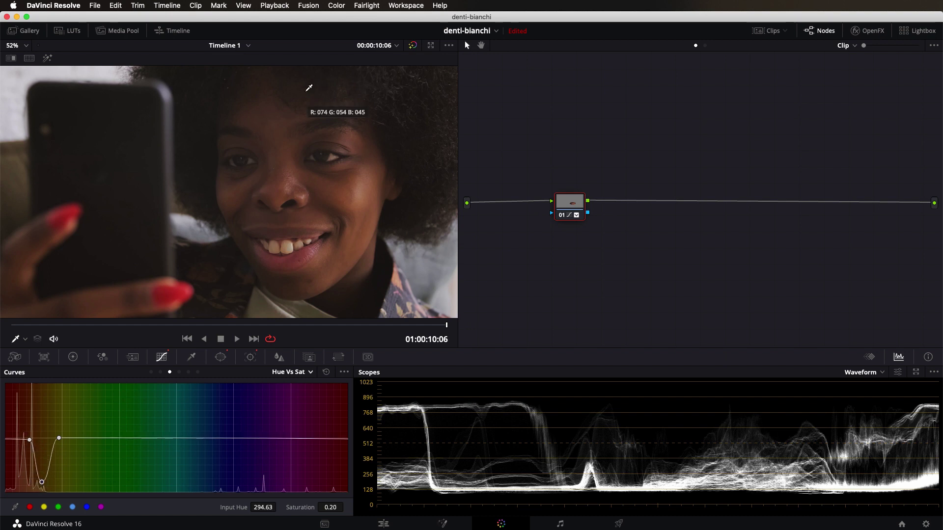
Compare the curve grade against the original with bypass, then select the dip's outer points.
{"action": "left_click", "coordinate": [413, 46]}
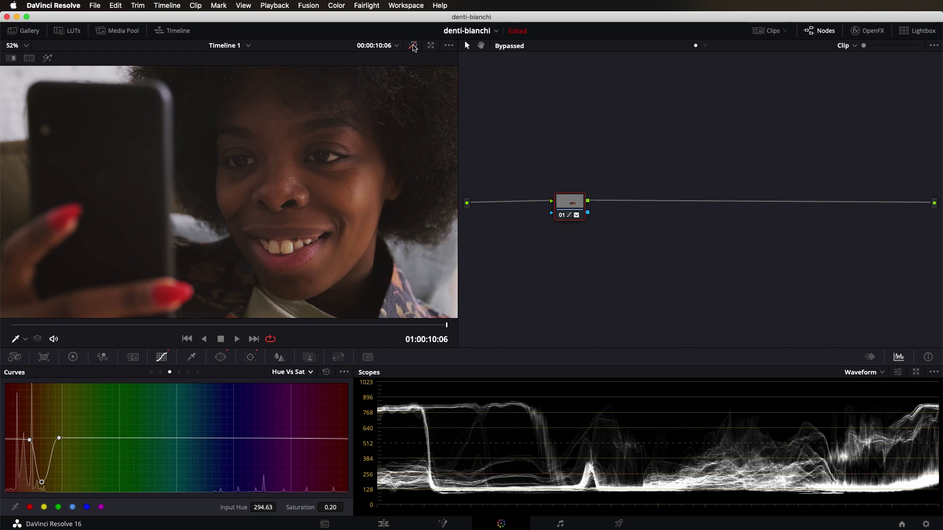
{"action": "left_click", "coordinate": [414, 48]}
{"action": "left_click", "coordinate": [59, 438]}
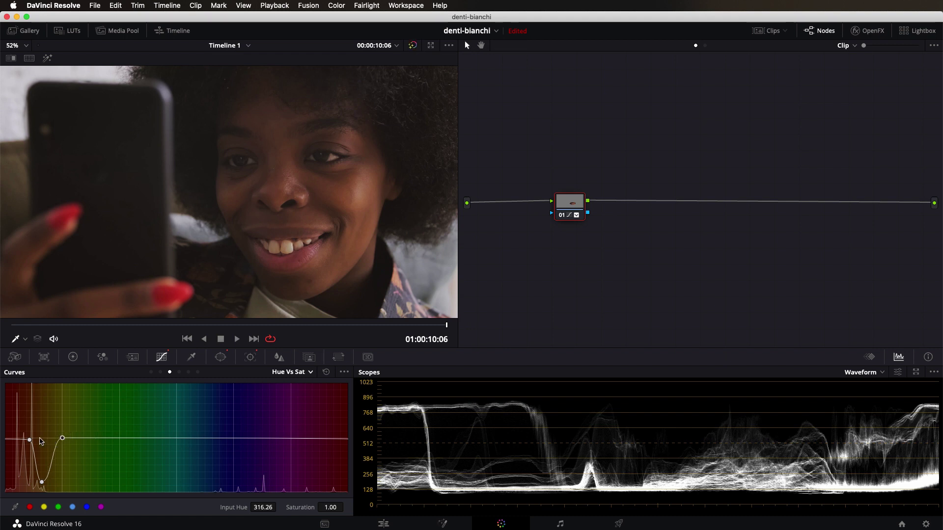
{"action": "left_click", "coordinate": [28, 439]}
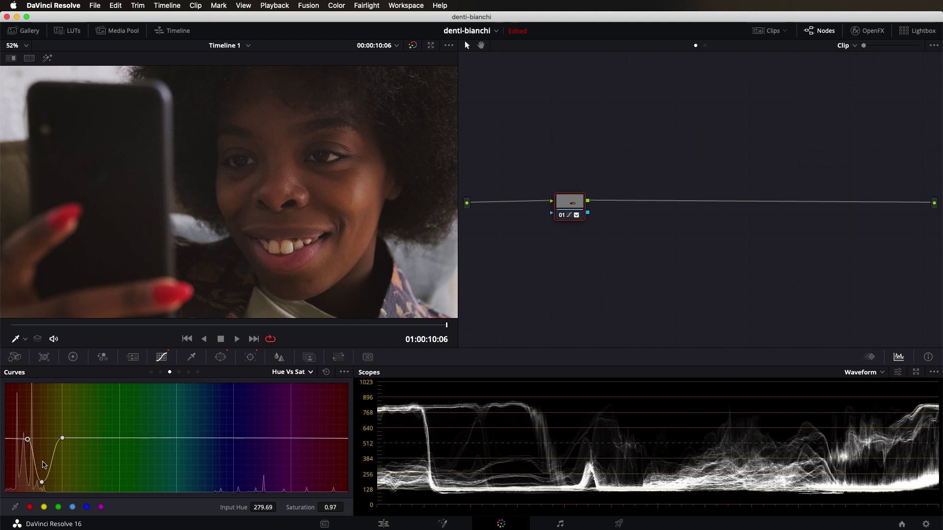
Lower the dip's bottom point to saturation 0.14 around Input Hue 288.45, checking the Qualifier.
{"action": "left_click", "coordinate": [39, 483]}
{"action": "left_click_drag", "start_coordinate": [39, 483], "coordinate": [36, 486]}
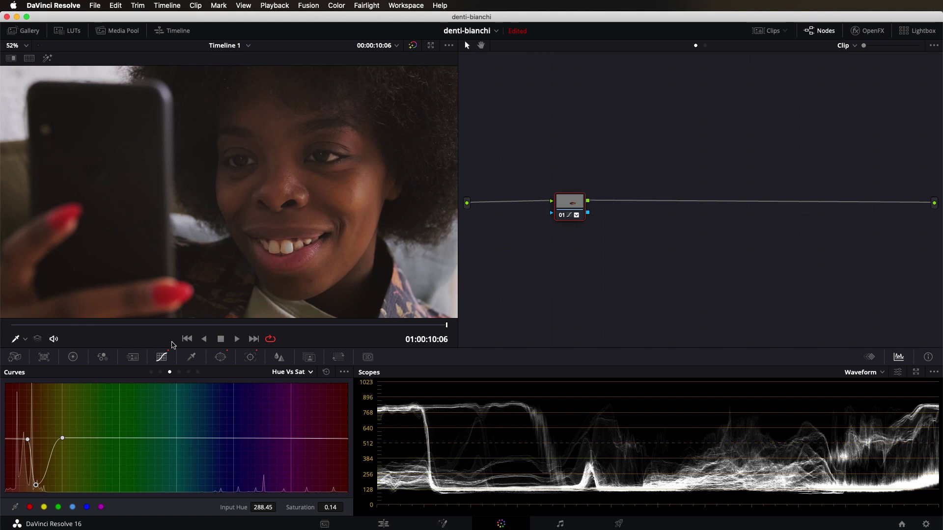
{"action": "left_click", "coordinate": [191, 357]}
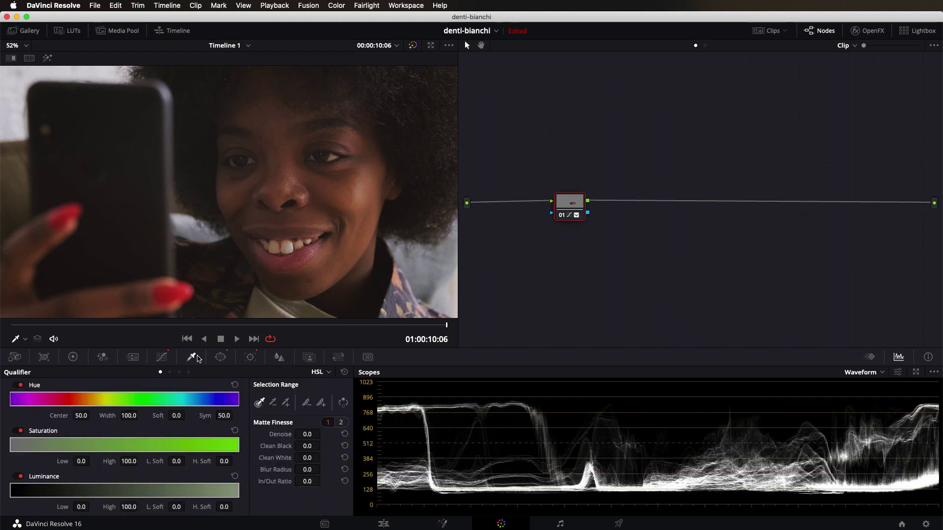
{"action": "left_click", "coordinate": [163, 357]}
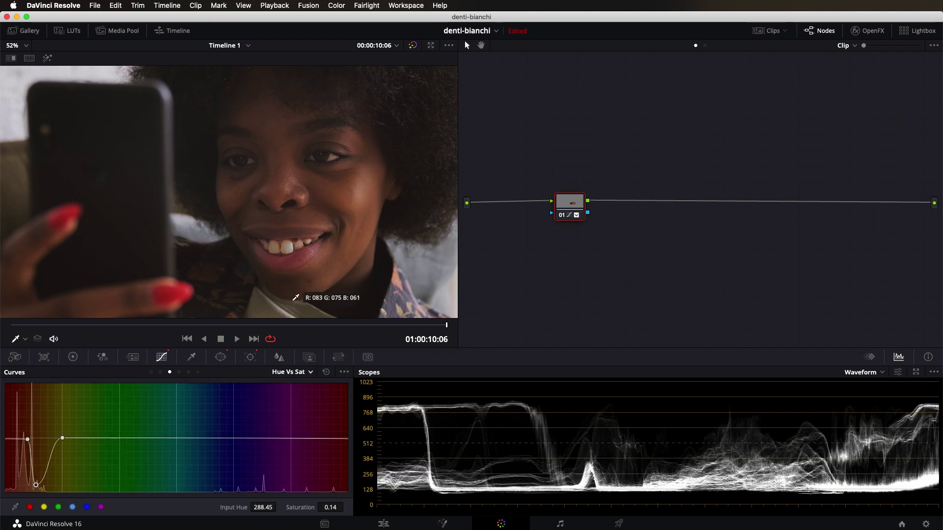